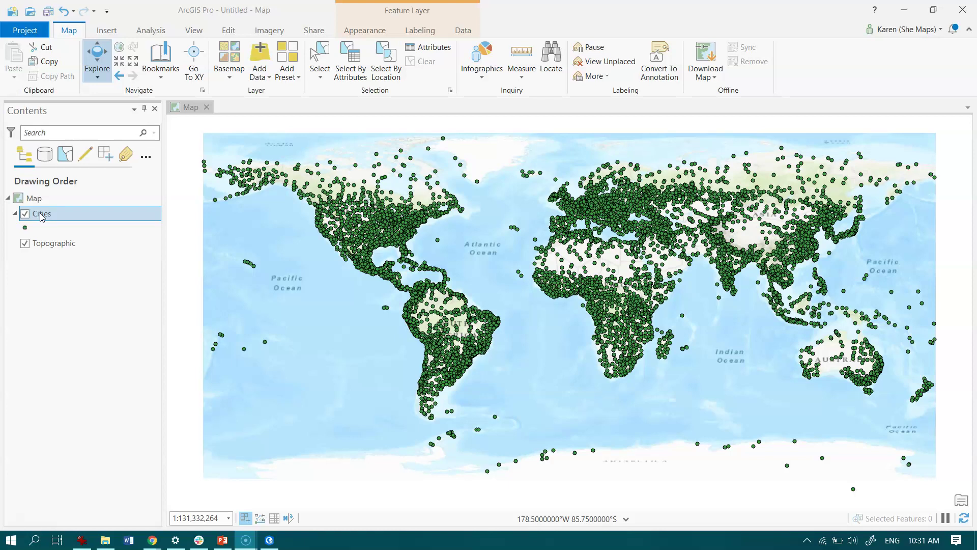
# Open the Cities attribute table and scroll right to the POP_MAXI column.
pyautogui.rightClick(41, 216)
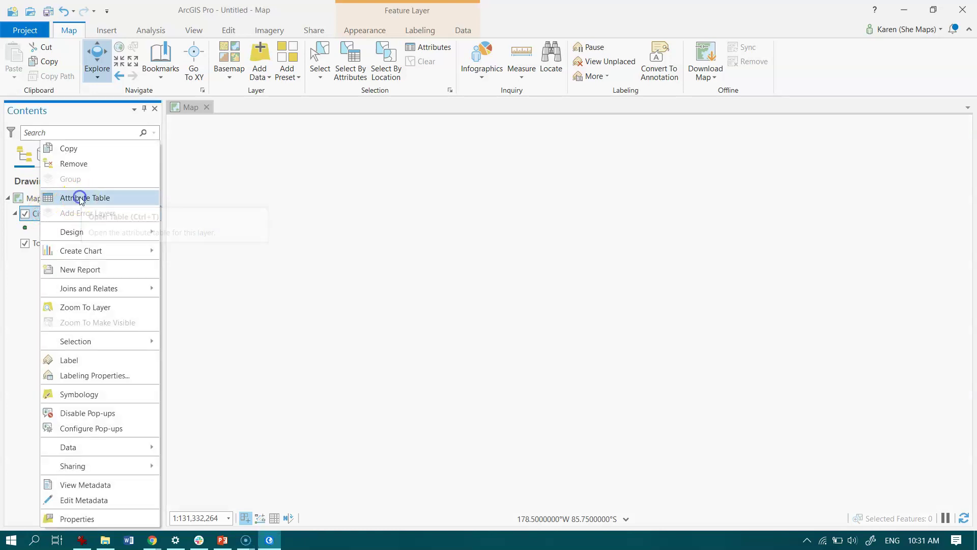
pyautogui.click(80, 199)
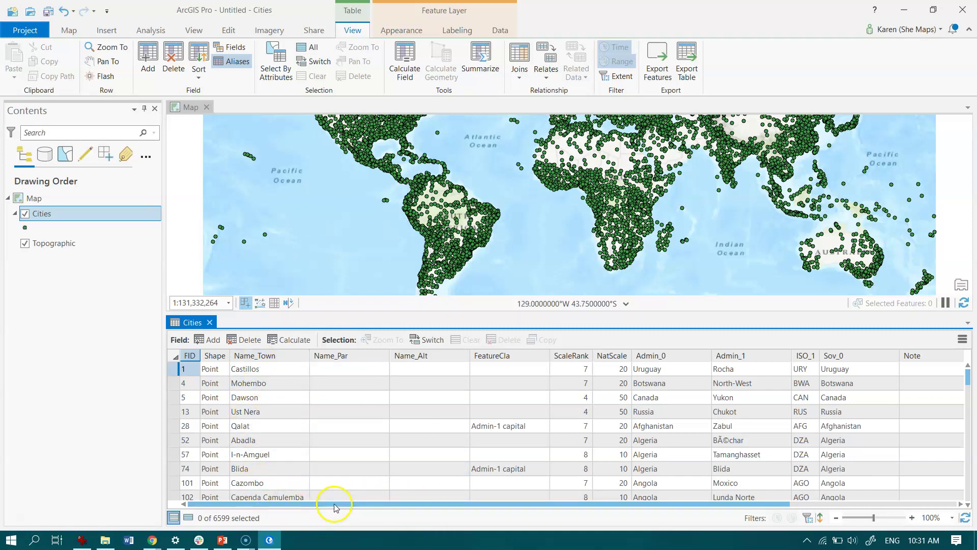
pyautogui.moveTo(333, 505); pyautogui.dragTo(537, 506)
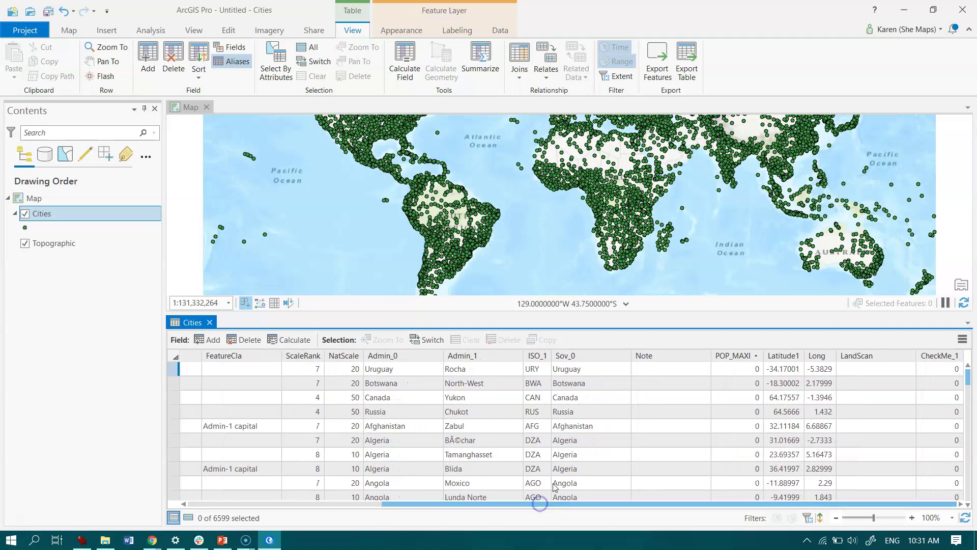
# Sort Cities by POP_MAXI descending and select the top six rows.
pyautogui.click(730, 355)
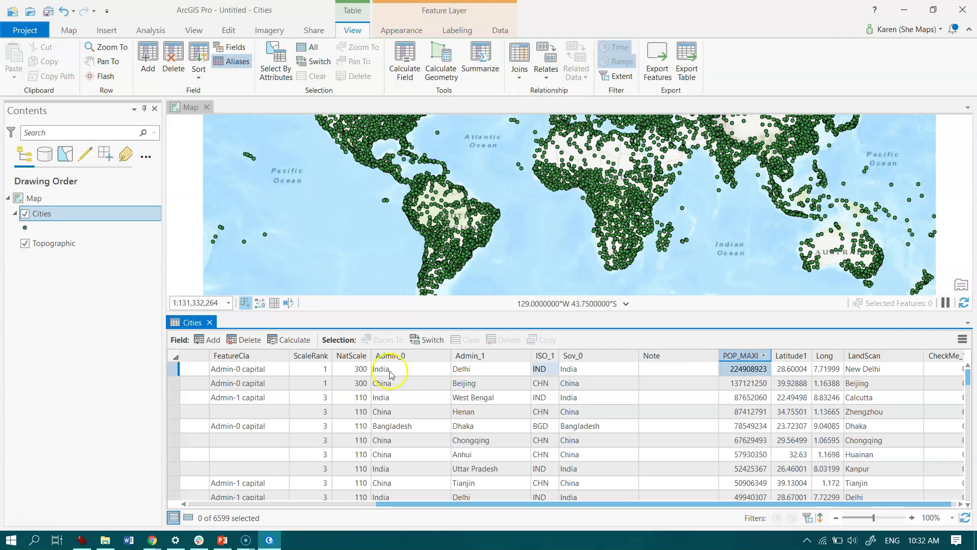
pyautogui.moveTo(173, 372); pyautogui.dragTo(176, 440)
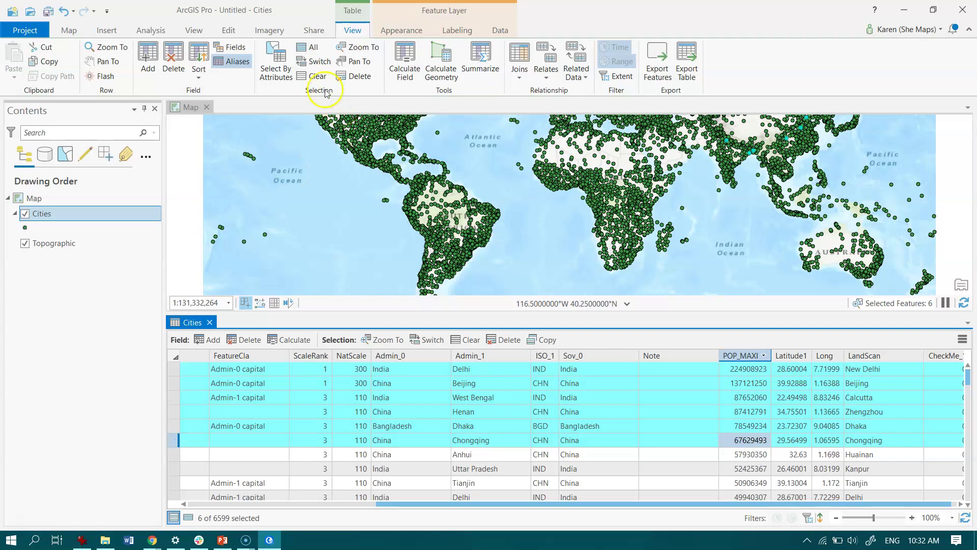
# Clear the six-city selection, then launch Select Layer By Attribute from the Map ribbon.
pyautogui.click(316, 78)
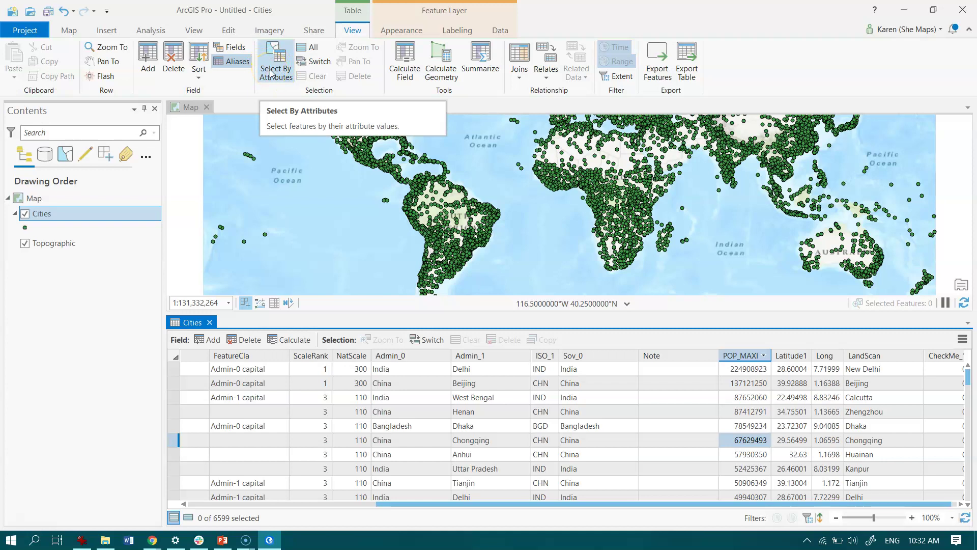
pyautogui.click(351, 31)
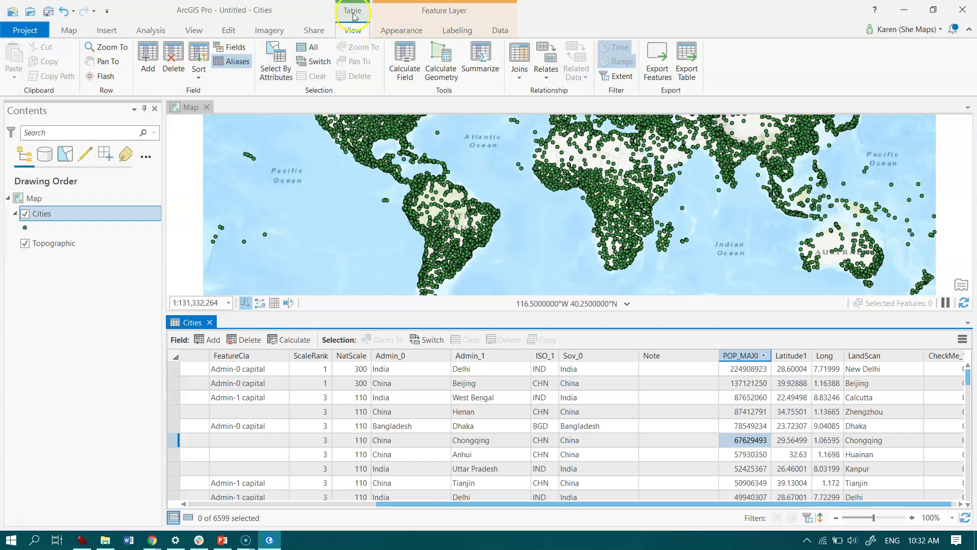
pyautogui.click(290, 71)
pyautogui.click(68, 31)
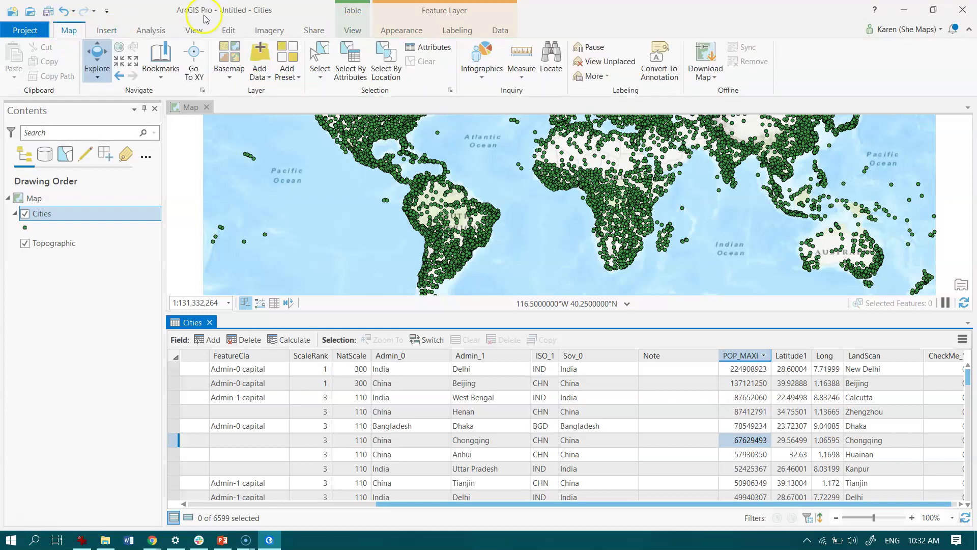
pyautogui.click(346, 70)
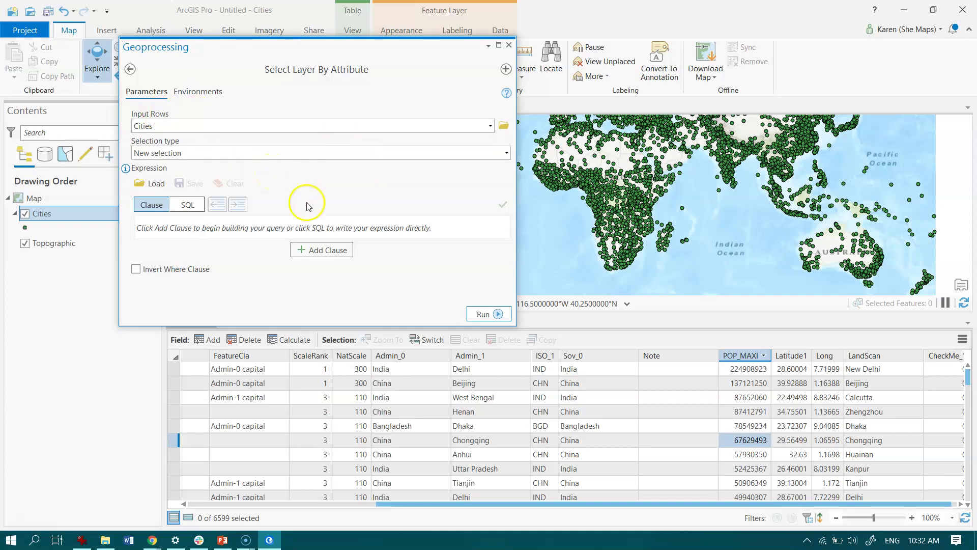
# Add the Cities clause 'Where POP_MAXI is greater than 1000000'.
pyautogui.click(330, 251)
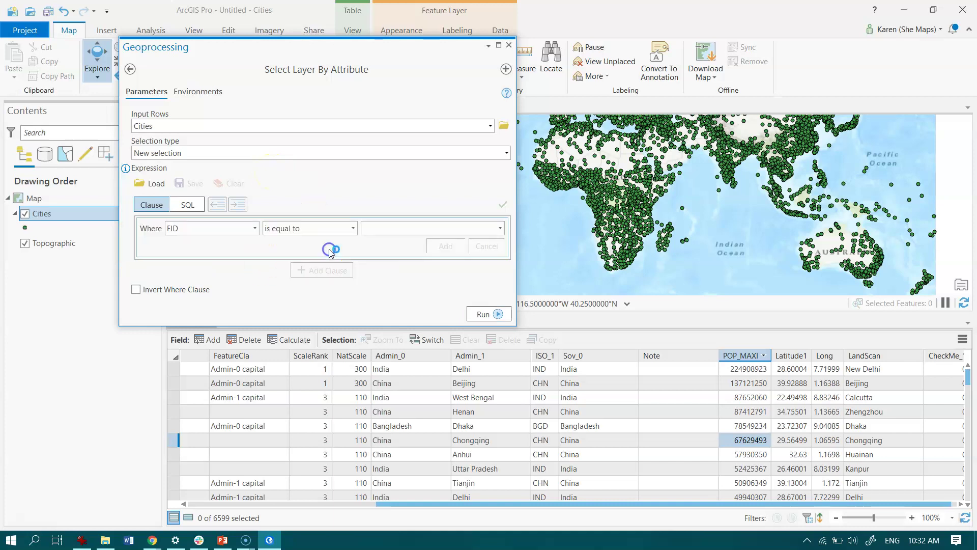
pyautogui.click(255, 229)
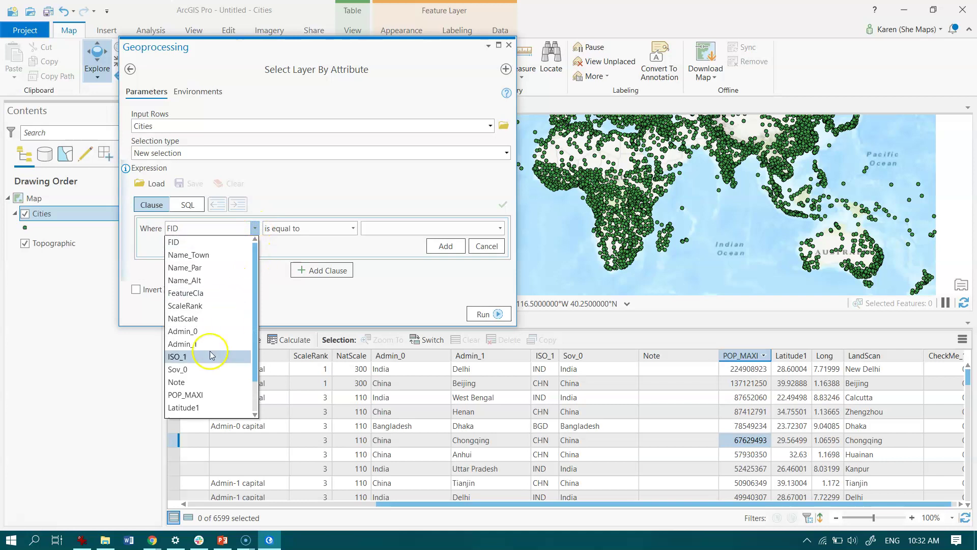
pyautogui.click(202, 395)
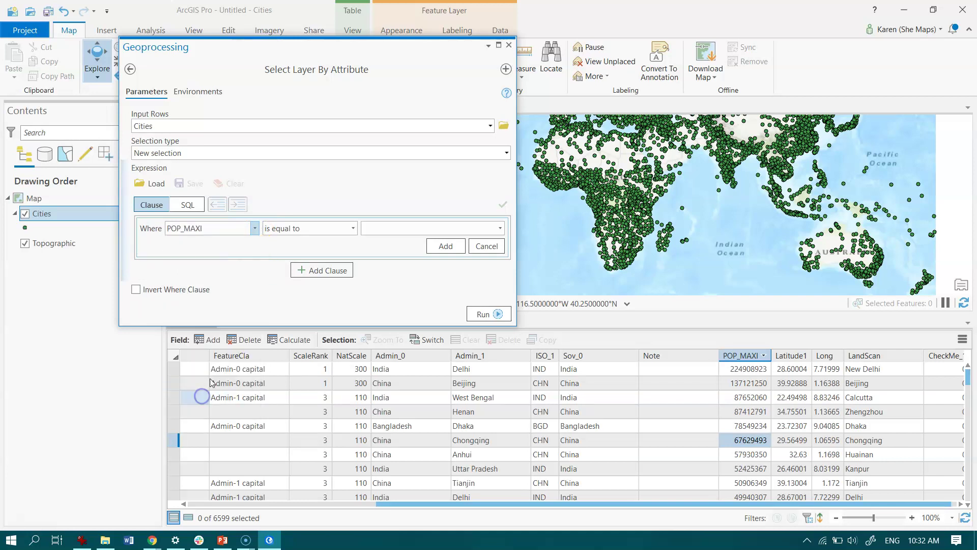
pyautogui.click(354, 229)
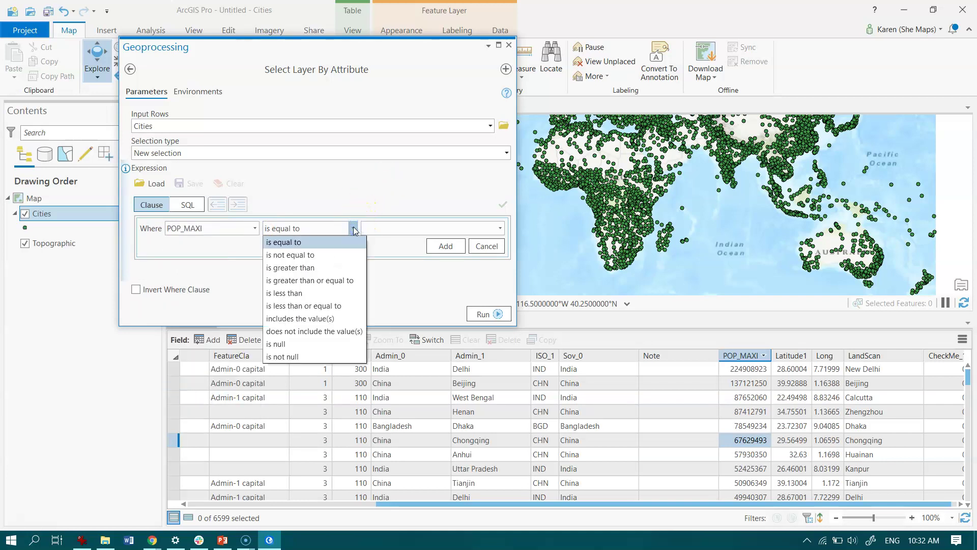
pyautogui.click(328, 267)
pyautogui.click(388, 235)
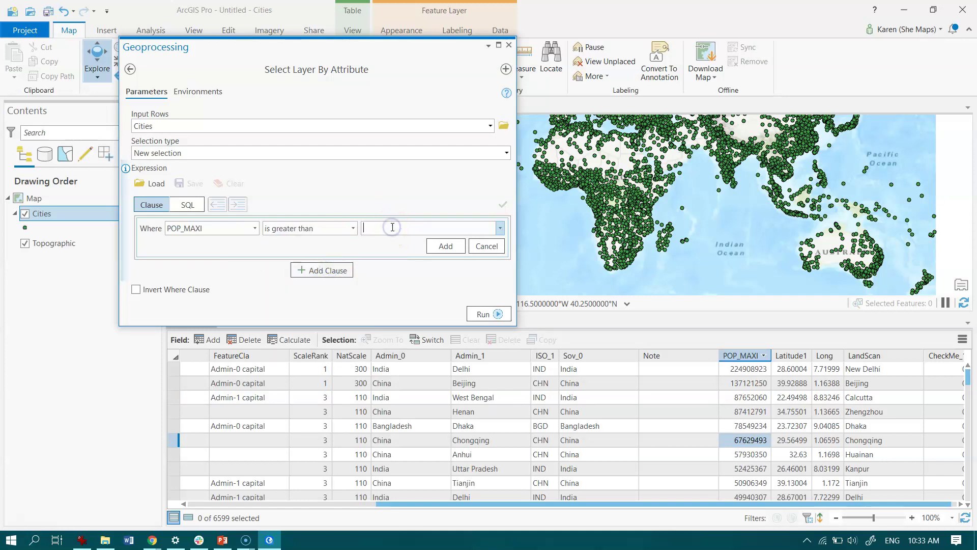
pyautogui.write('1000000')
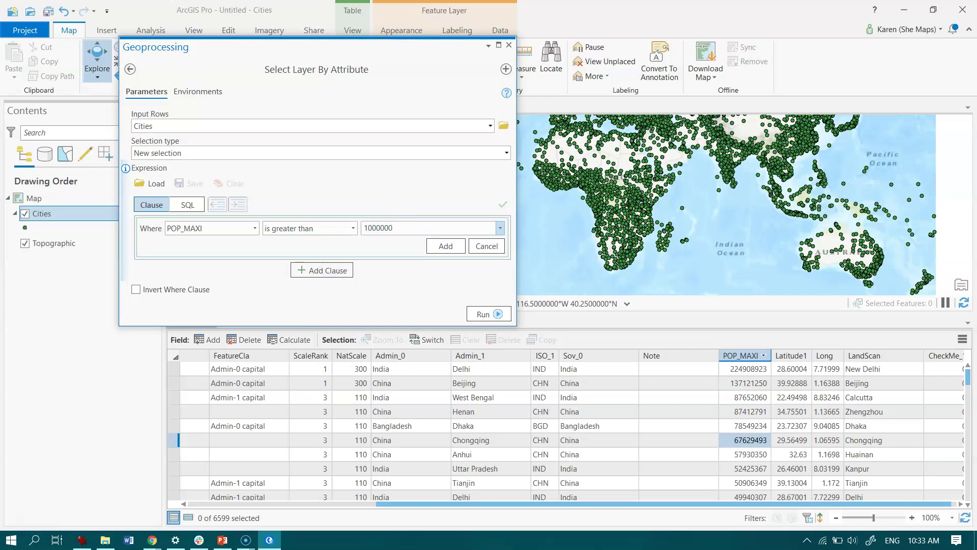
pyautogui.click(438, 246)
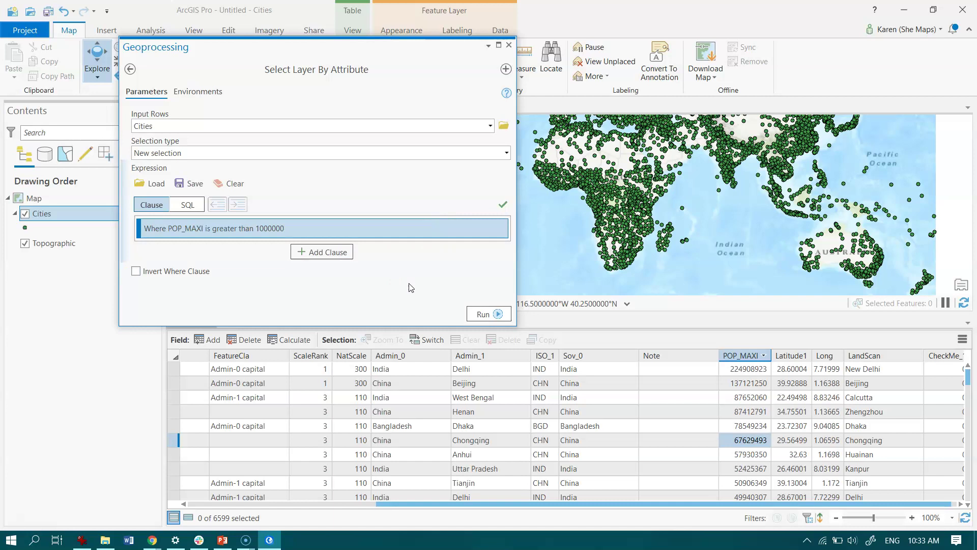
# Run the query selecting 739 cities, and show only the selected records.
pyautogui.click(481, 314)
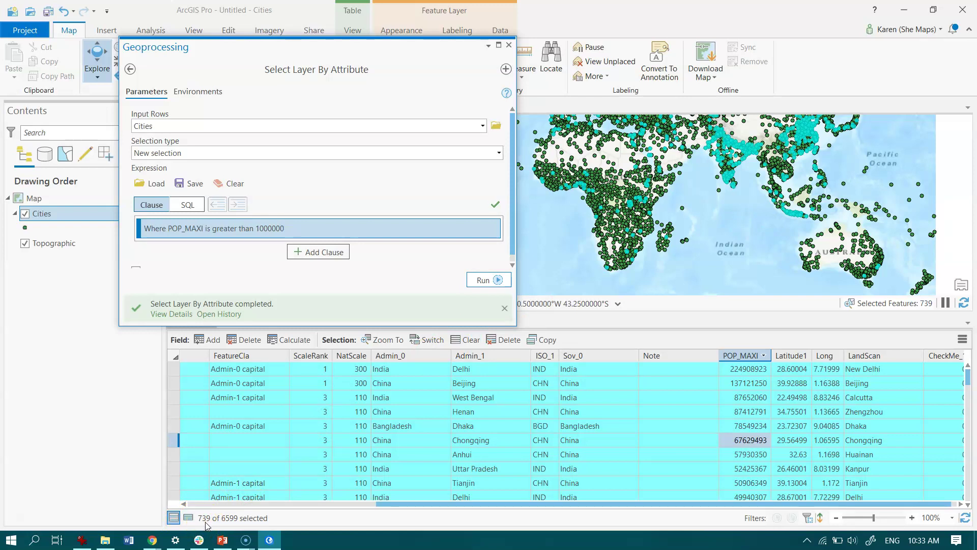
pyautogui.click(188, 519)
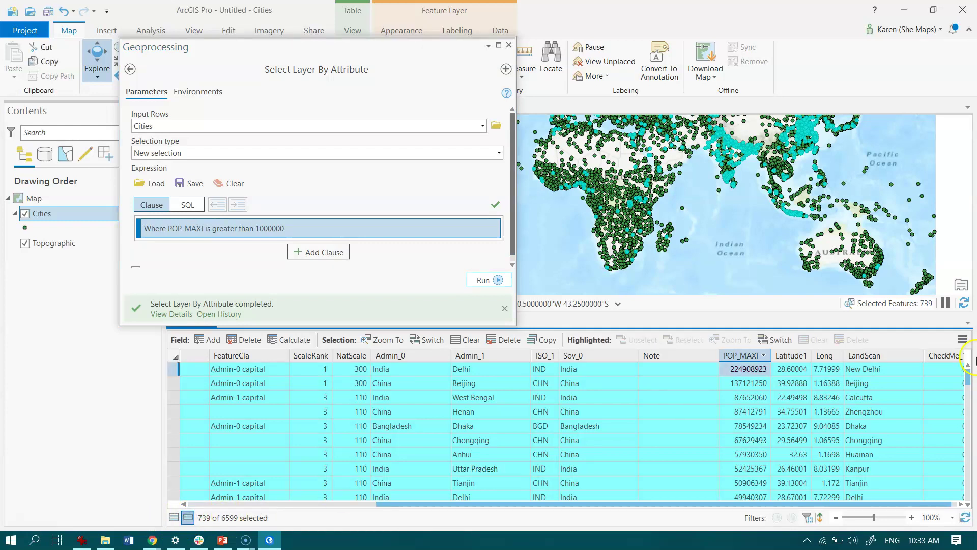
pyautogui.moveTo(968, 379)
pyautogui.mouseDown()
pyautogui.moveTo(968, 435)
pyautogui.moveTo(970, 360)
pyautogui.mouseUp()
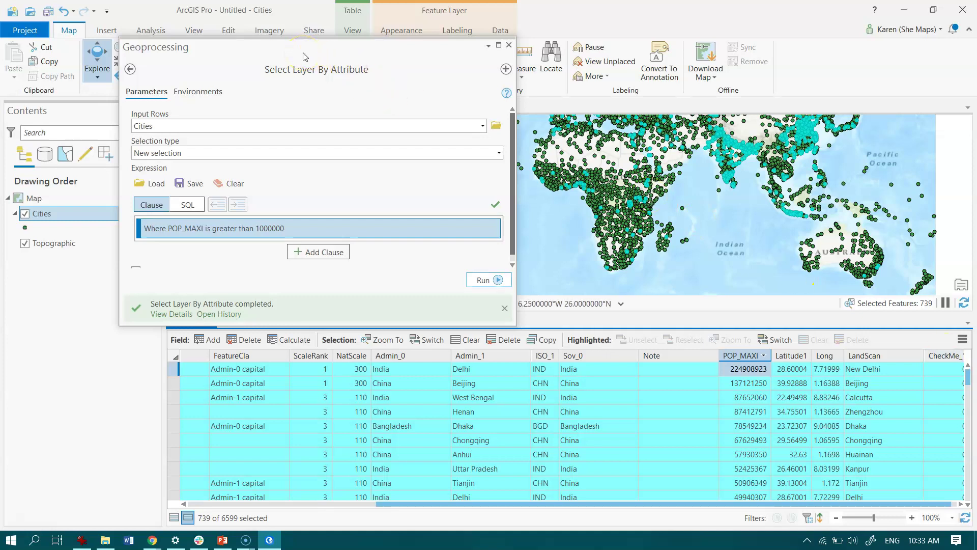
# Keep New selection as the selection type and begin a second And clause.
pyautogui.click(498, 153)
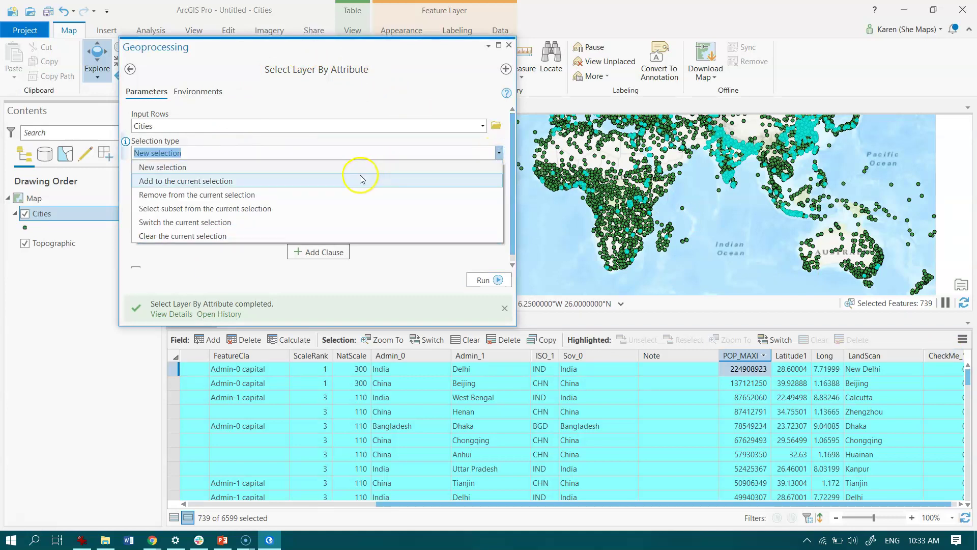
pyautogui.click(395, 95)
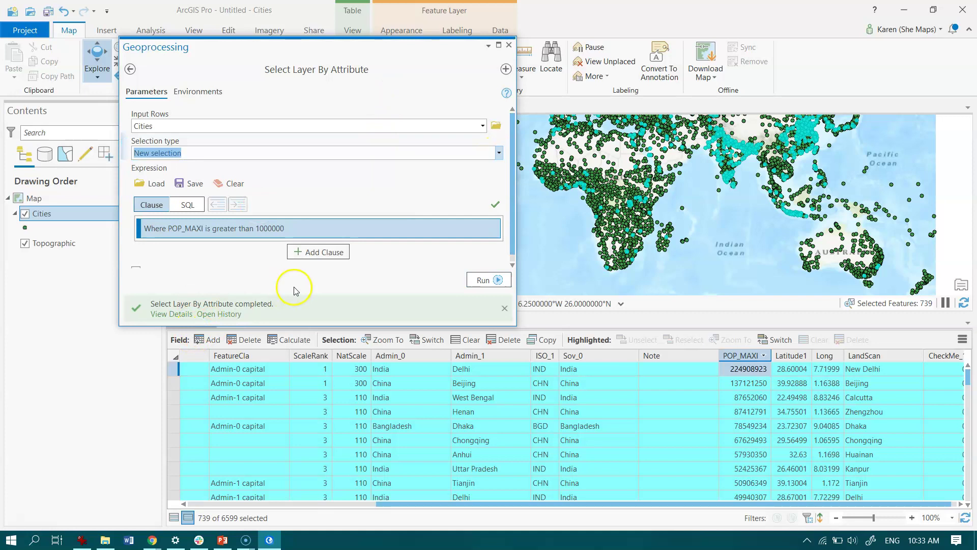
pyautogui.click(314, 252)
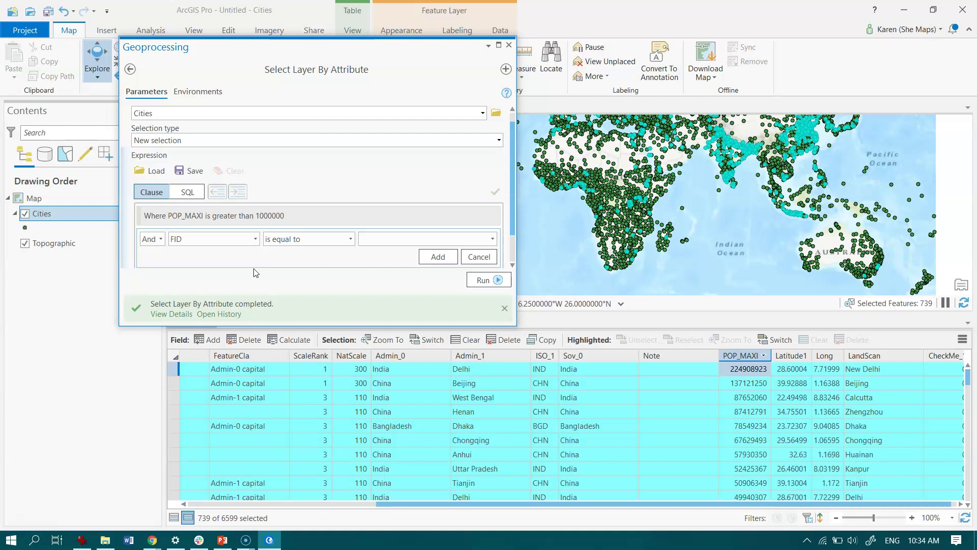
# Add the clause 'And POP_MAXI is less than 5000000' beneath the first.
pyautogui.click(319, 177)
pyautogui.click(256, 240)
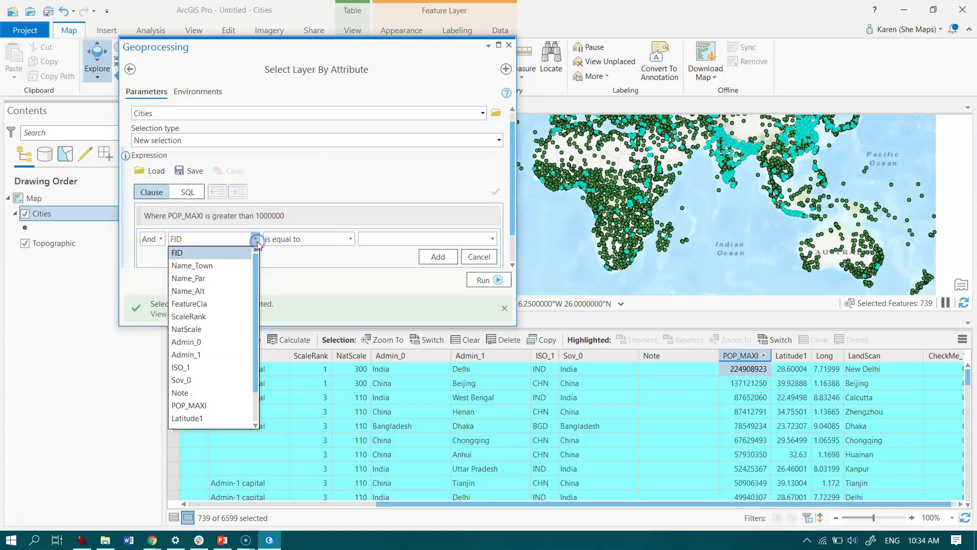
pyautogui.click(214, 406)
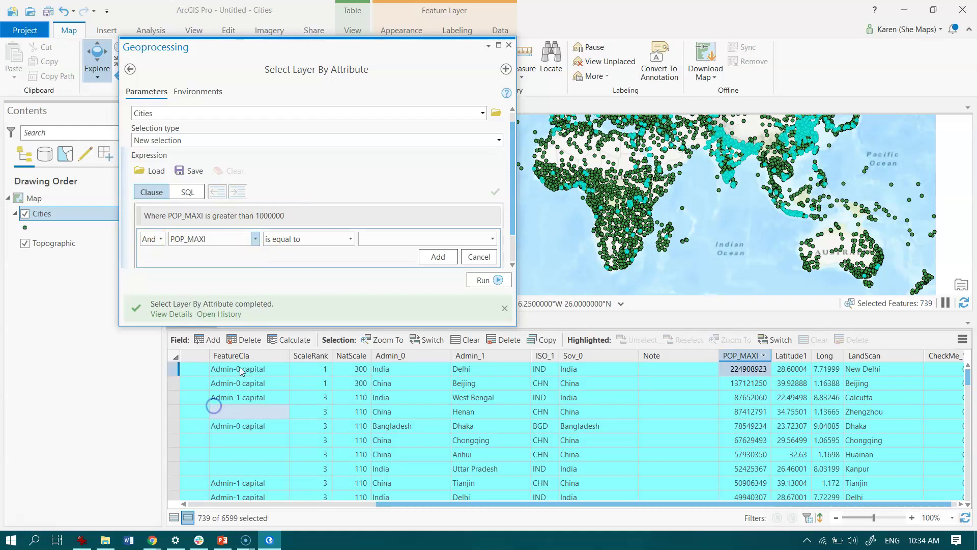
pyautogui.click(351, 239)
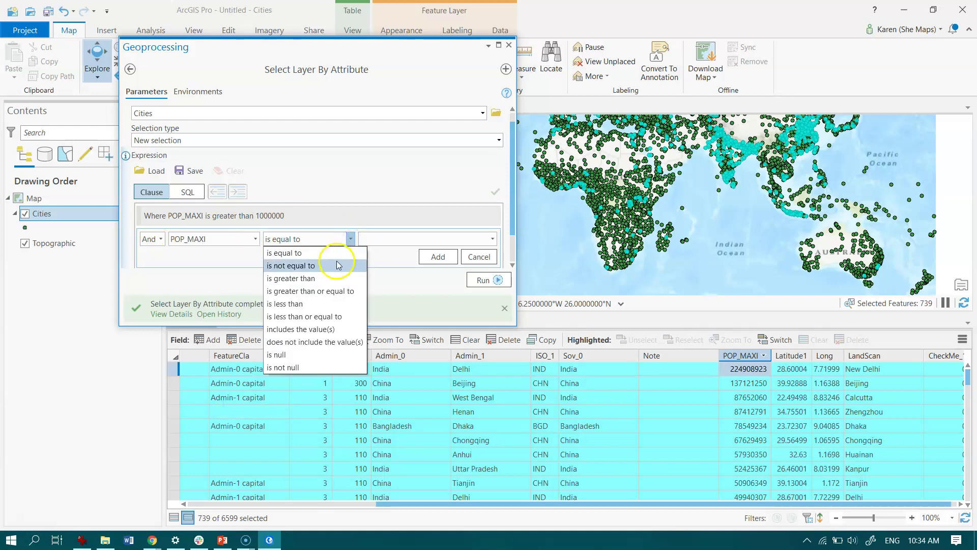
pyautogui.click(318, 303)
pyautogui.click(384, 240)
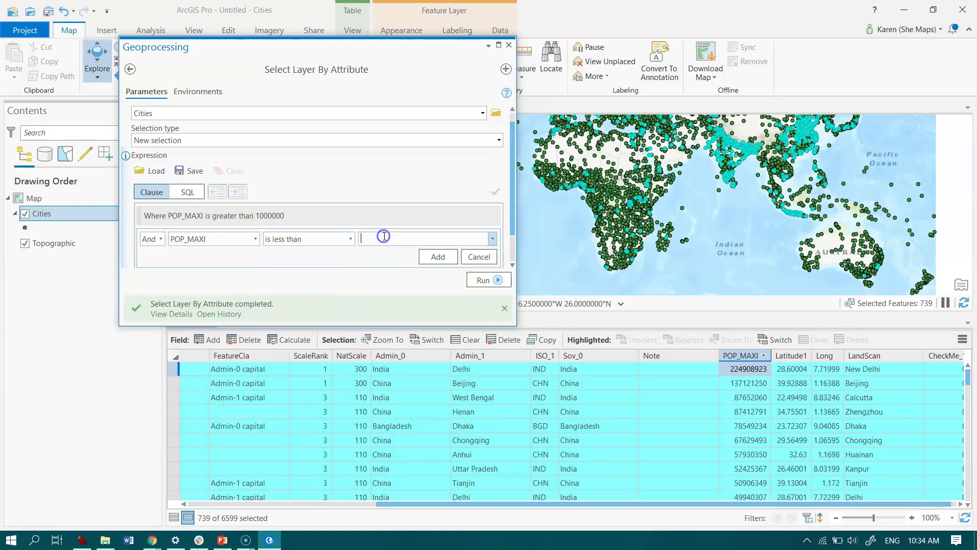
pyautogui.write('000000')
pyautogui.click(438, 257)
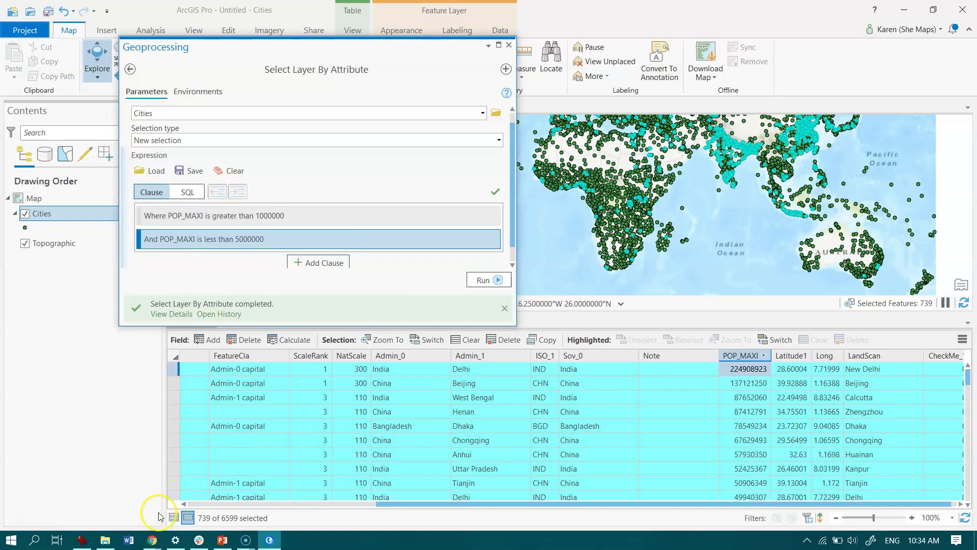
# Rerun the two-clause query, leaving 561 cities selected.
pyautogui.click(481, 281)
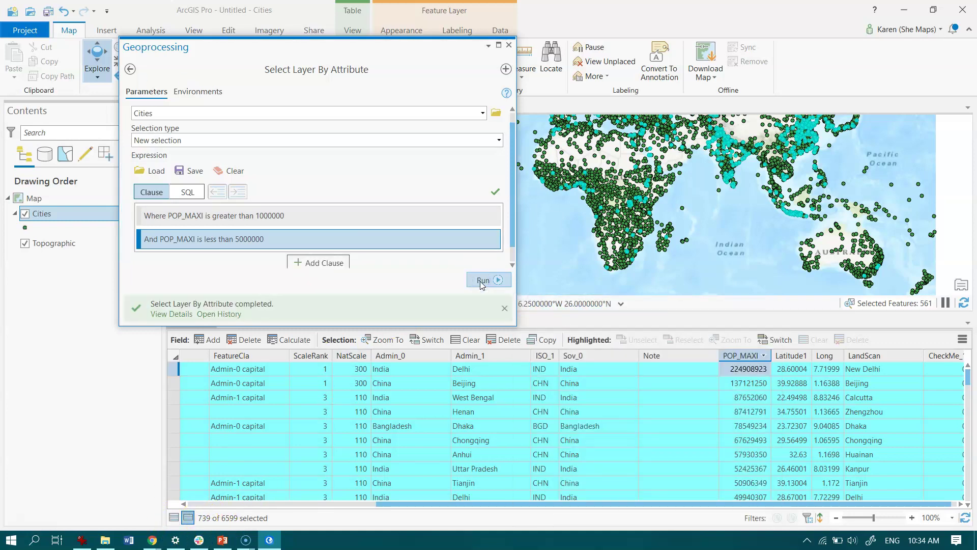